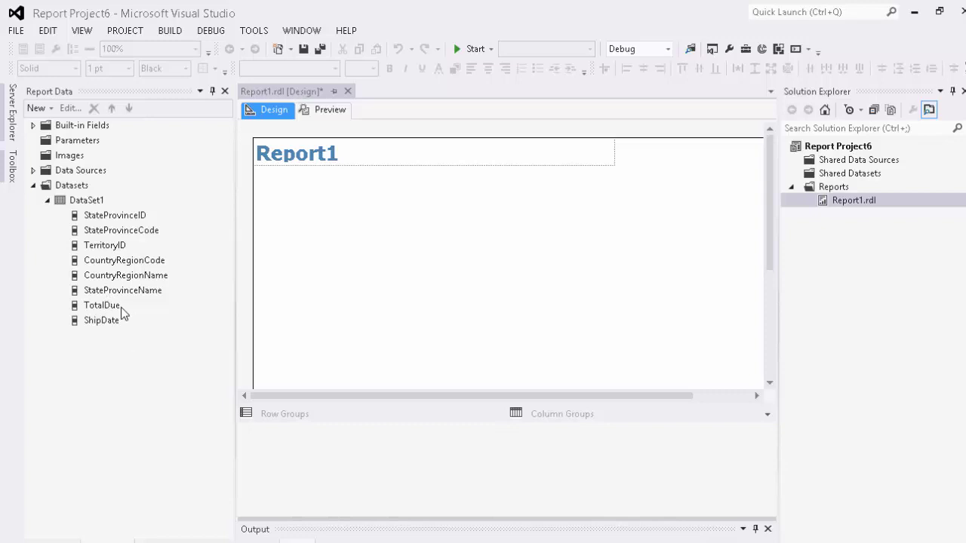
Drag a Map from Toolbox Report Items onto the report body and choose USA by State Exploded.
{"action": "left_click", "coordinate": [13, 174]}
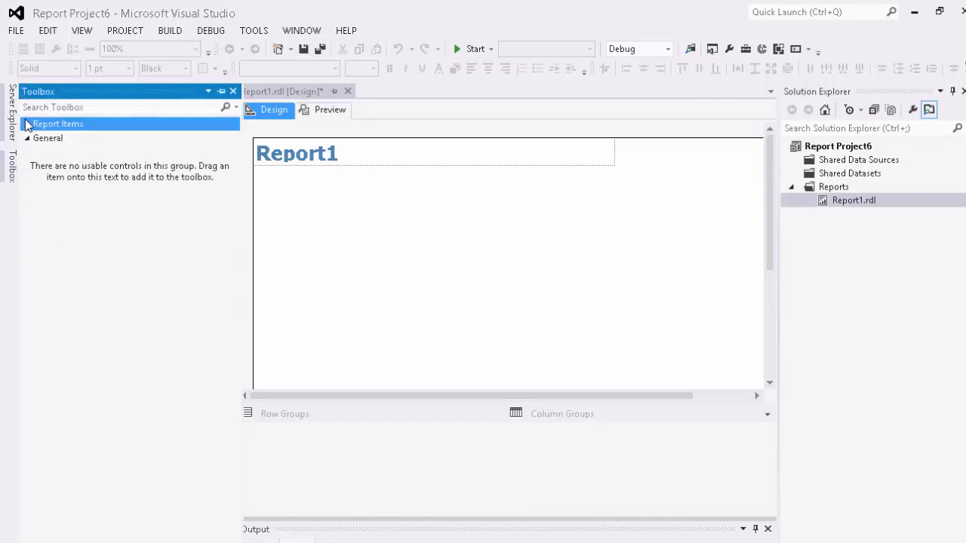
{"action": "left_click", "coordinate": [27, 125]}
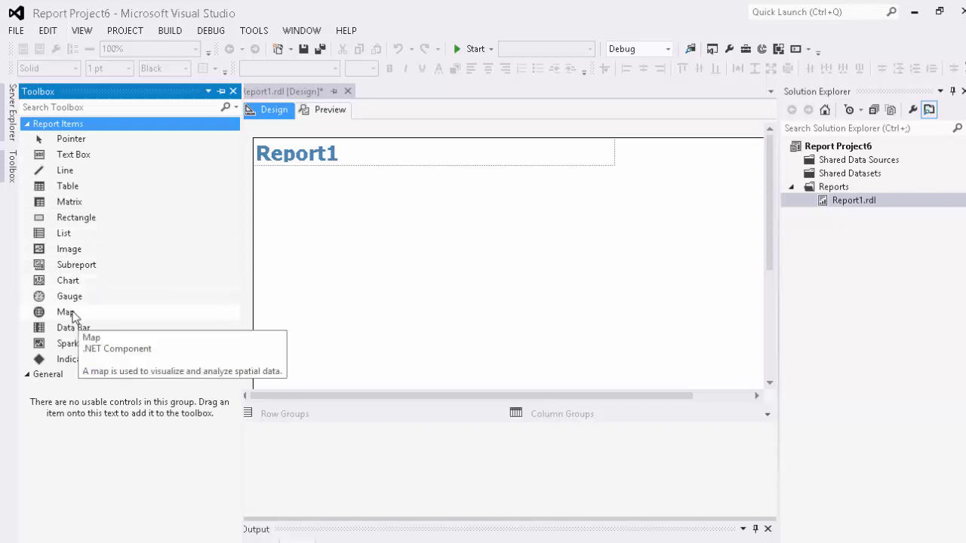
{"action": "left_click_drag", "start_coordinate": [72, 315], "coordinate": [368, 247]}
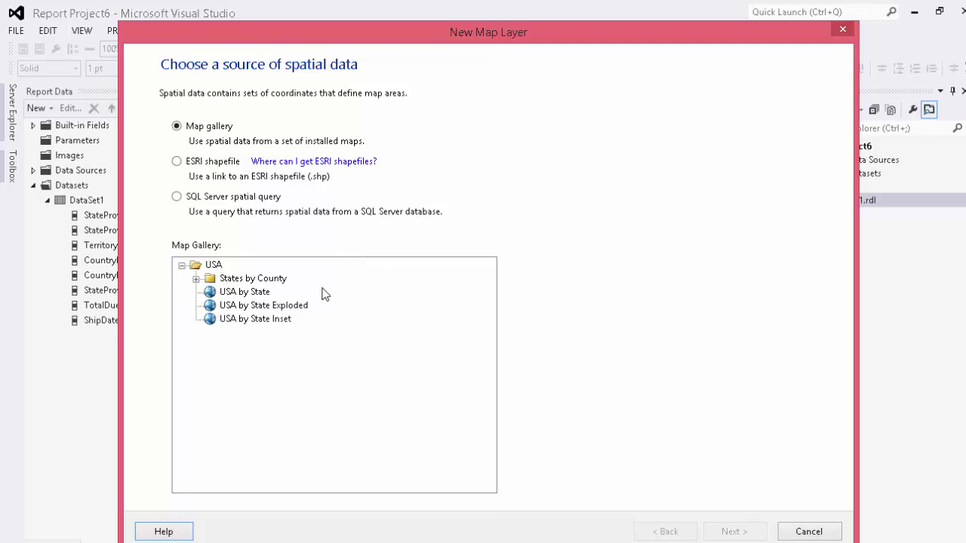
{"action": "left_click", "coordinate": [288, 308]}
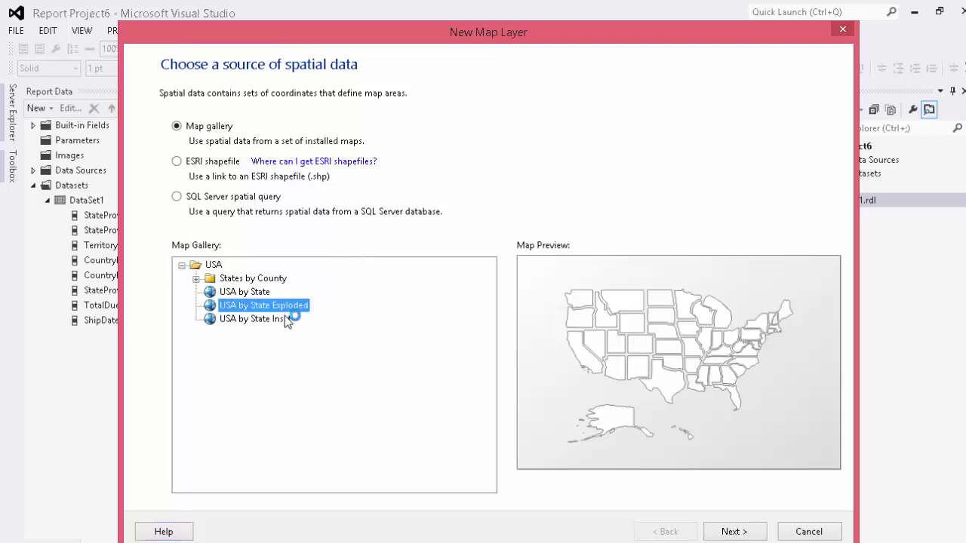
Pan the US map into position in the map view options preview.
{"action": "left_click", "coordinate": [734, 532]}
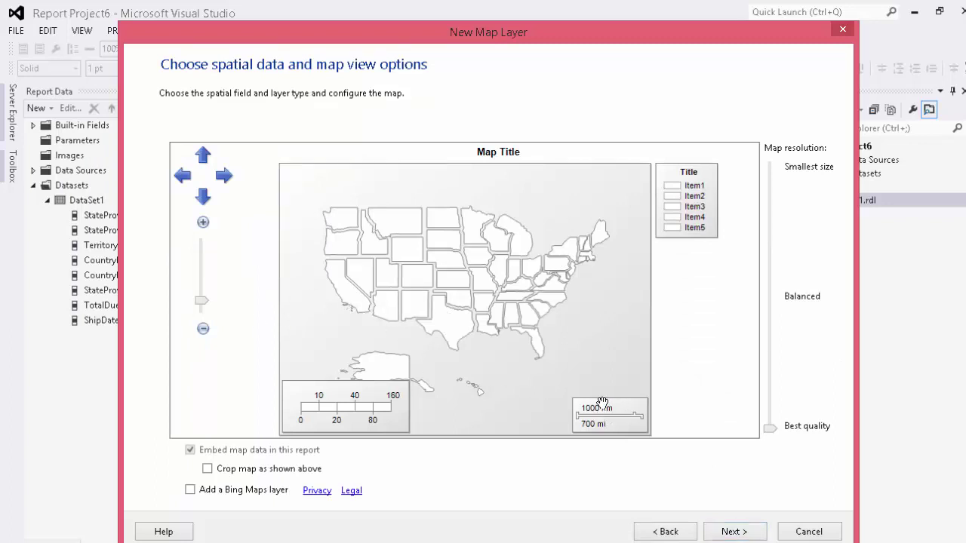
{"action": "left_click_drag", "start_coordinate": [592, 411], "coordinate": [592, 380]}
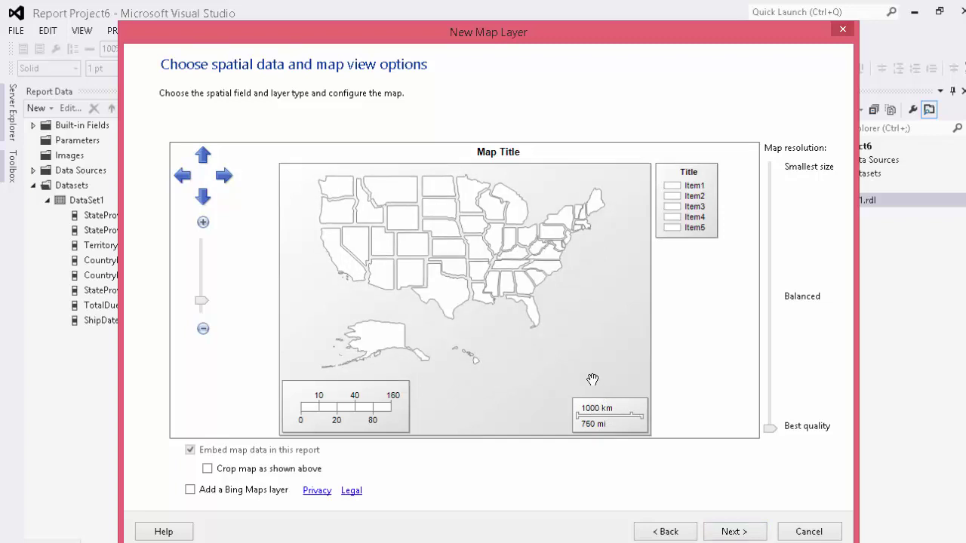
{"action": "left_click_drag", "start_coordinate": [586, 343], "coordinate": [597, 379]}
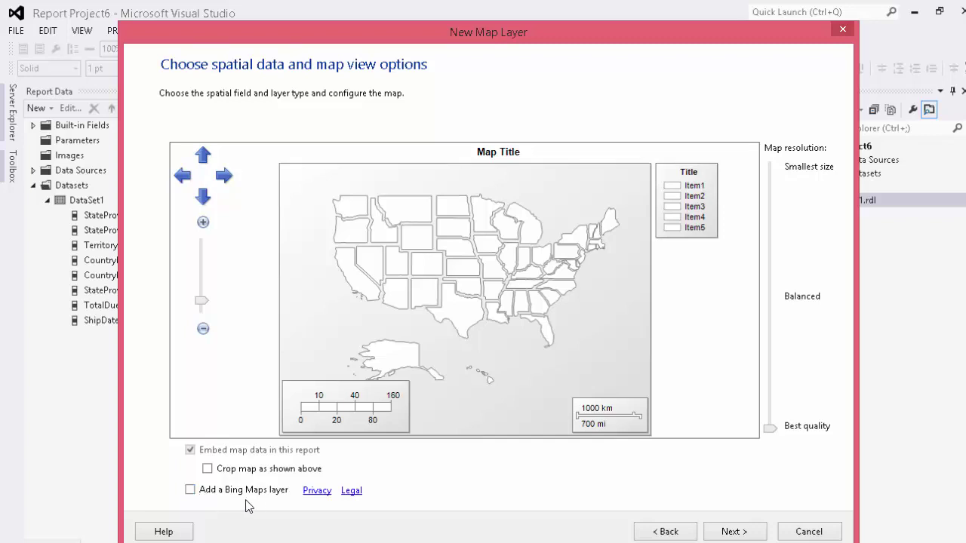
{"action": "left_click", "coordinate": [734, 532]}
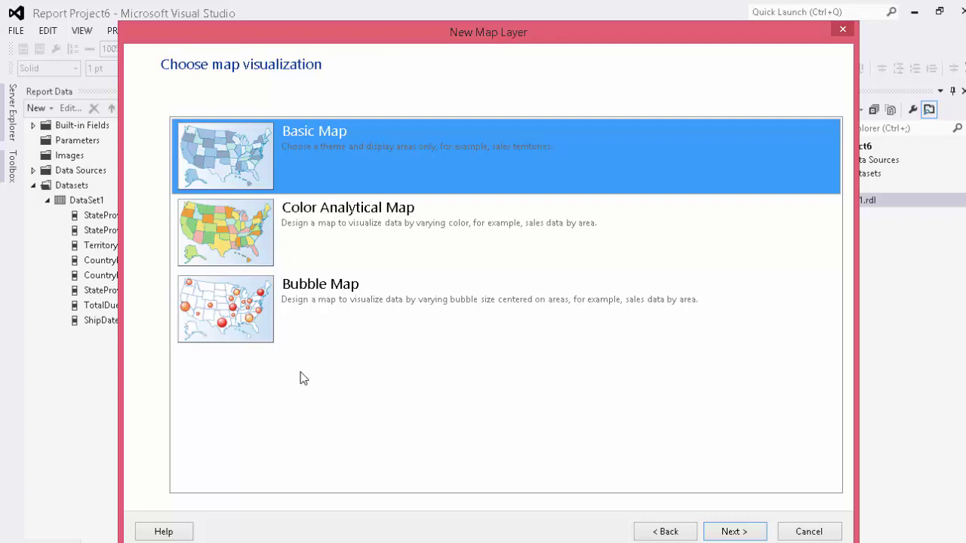
Choose Color Analytical Map with DataSet1 as its analytical dataset.
{"action": "left_click", "coordinate": [320, 246]}
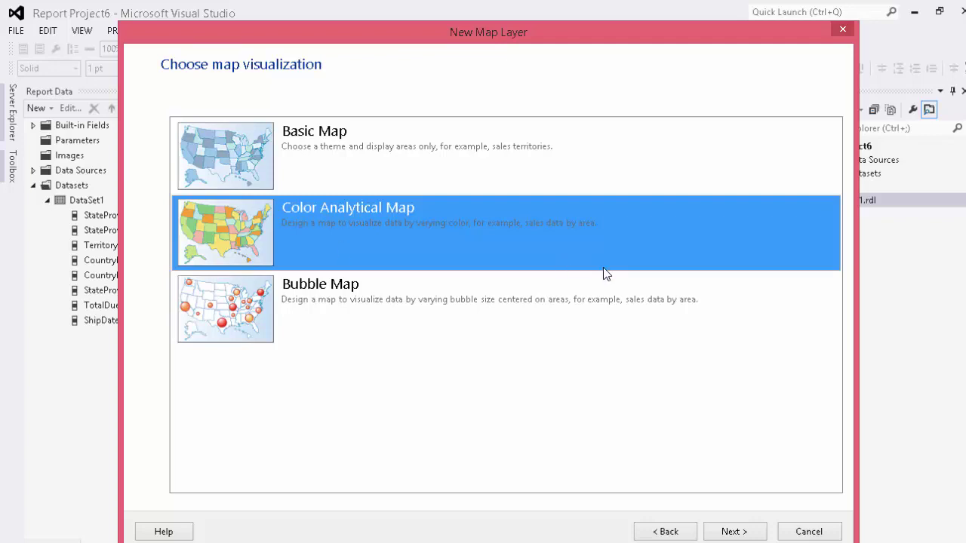
{"action": "left_click", "coordinate": [738, 531]}
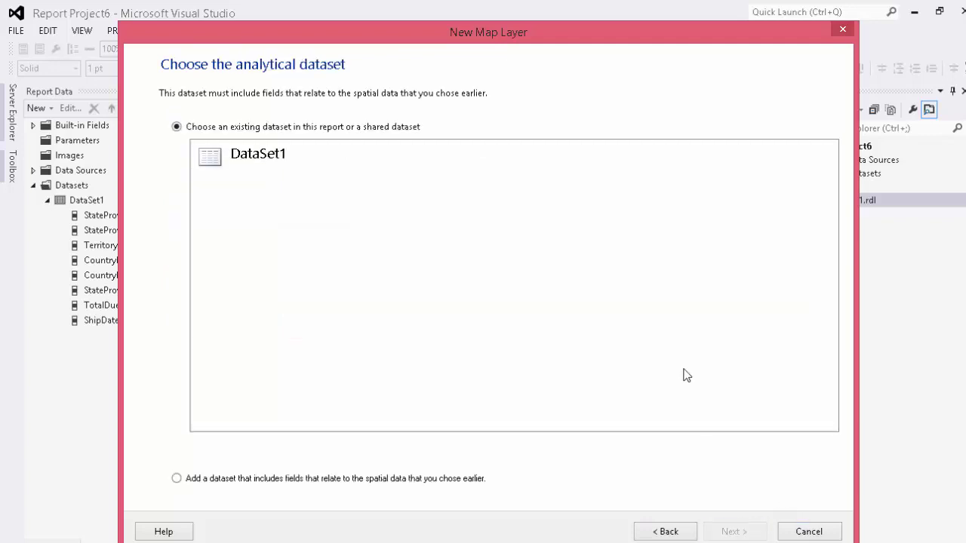
{"action": "left_click", "coordinate": [285, 170]}
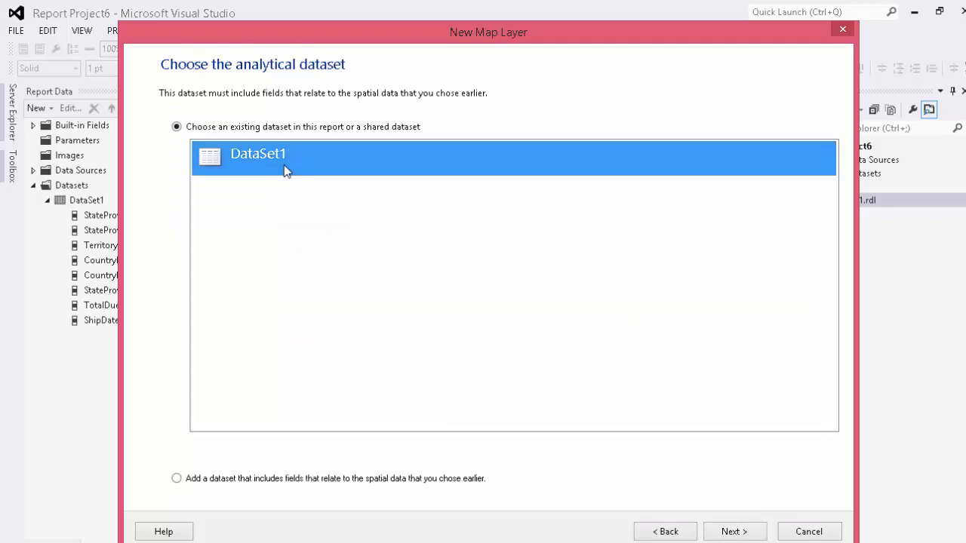
{"action": "left_click", "coordinate": [734, 530]}
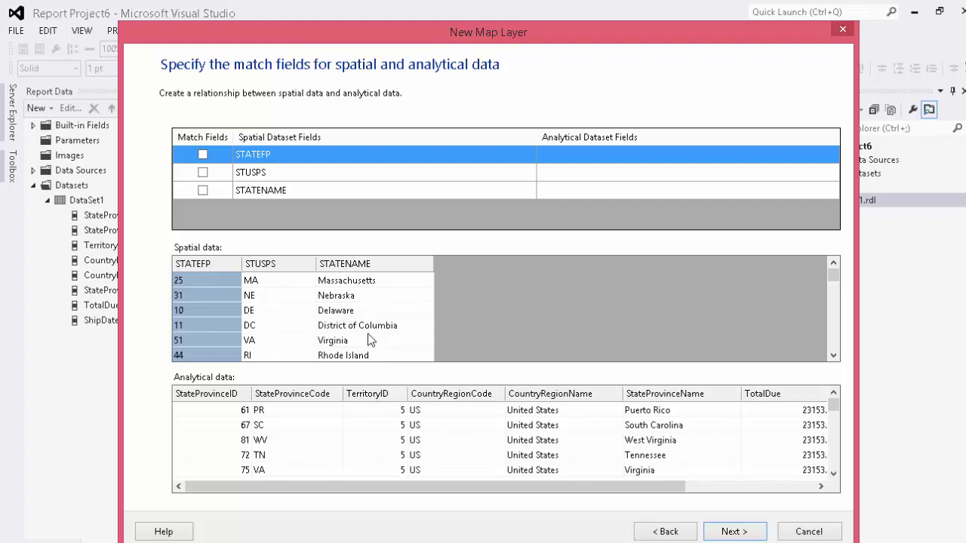
Check STATEFP, STUSPS and STATENAME as the spatial match fields.
{"action": "left_click", "coordinate": [203, 154]}
{"action": "left_click", "coordinate": [202, 172]}
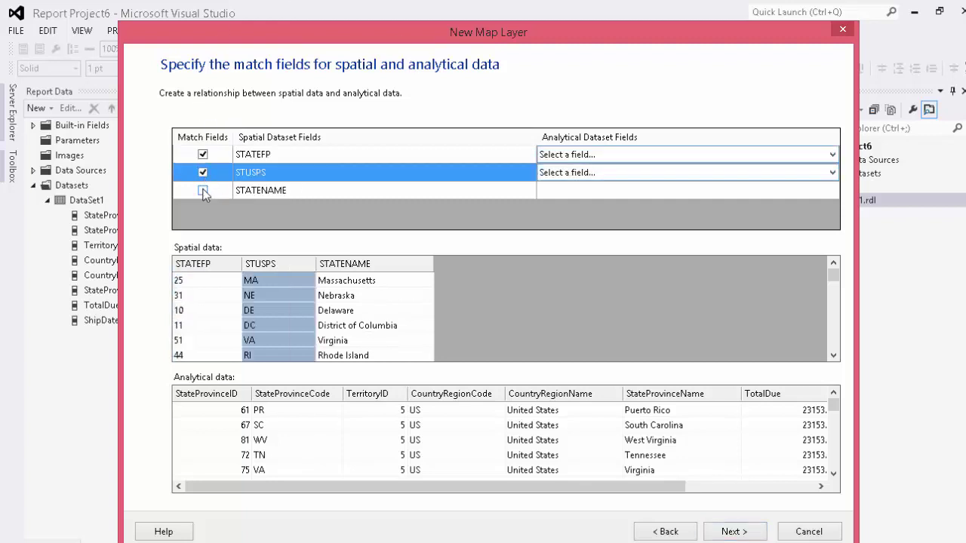
{"action": "left_click", "coordinate": [203, 191]}
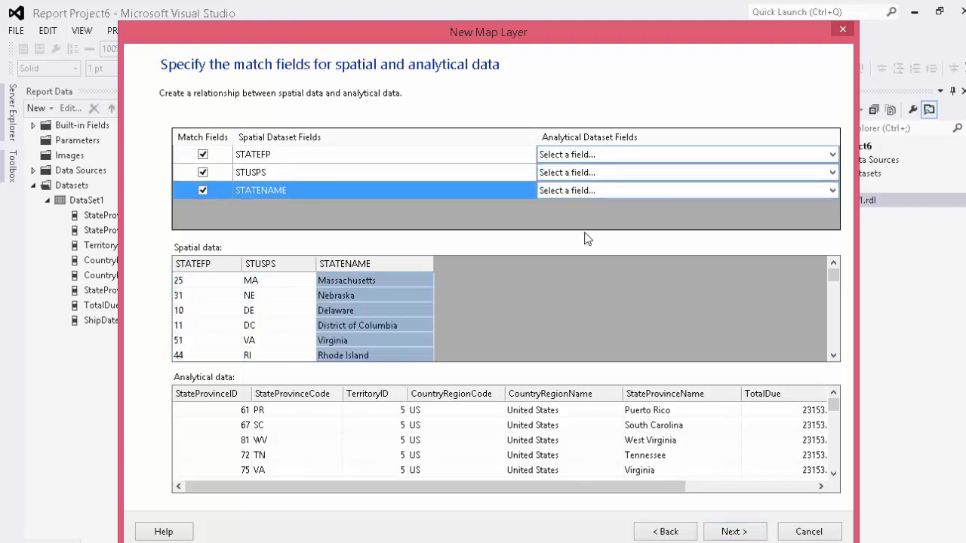
Pair them with StateProvinceID, StateProvinceCode and StateProvinceName respectively.
{"action": "left_click", "coordinate": [833, 154]}
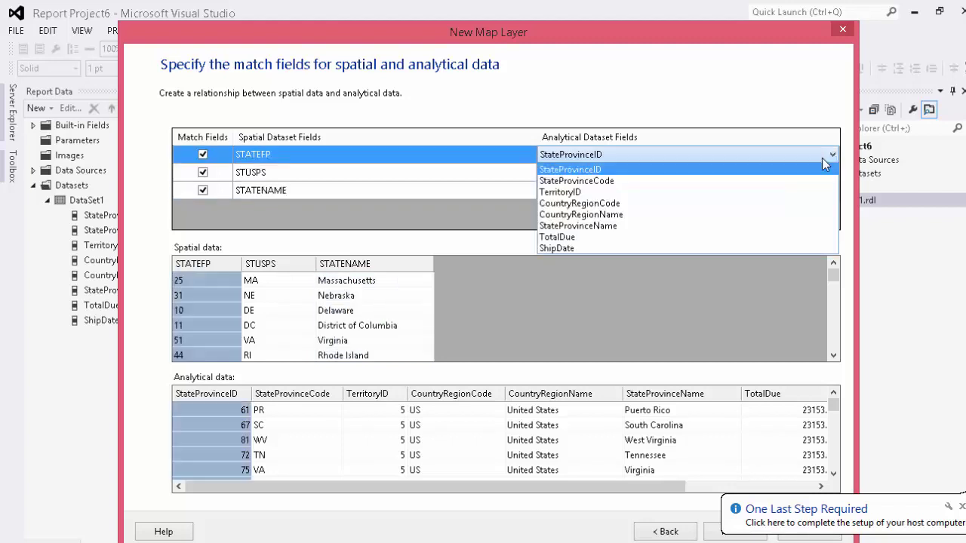
{"action": "left_click", "coordinate": [634, 171]}
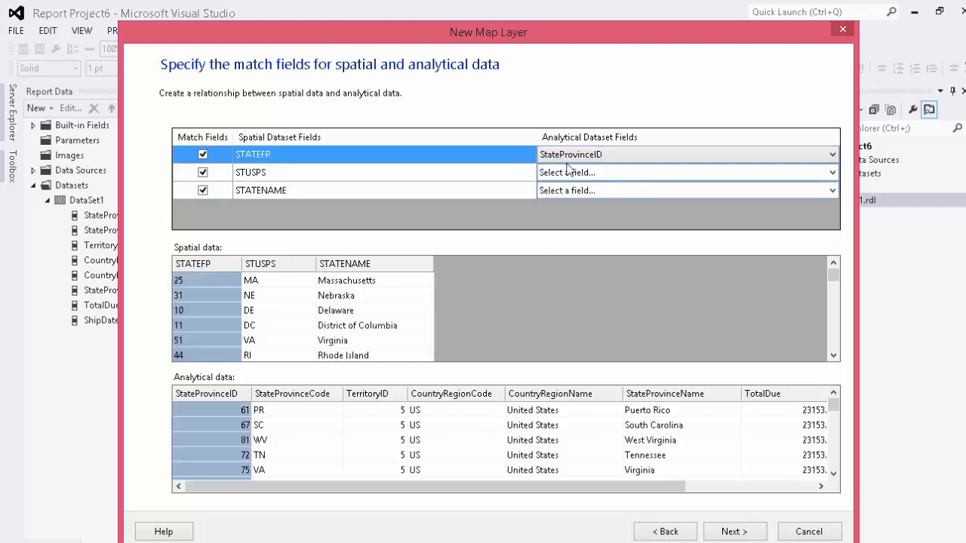
{"action": "left_click", "coordinate": [834, 174]}
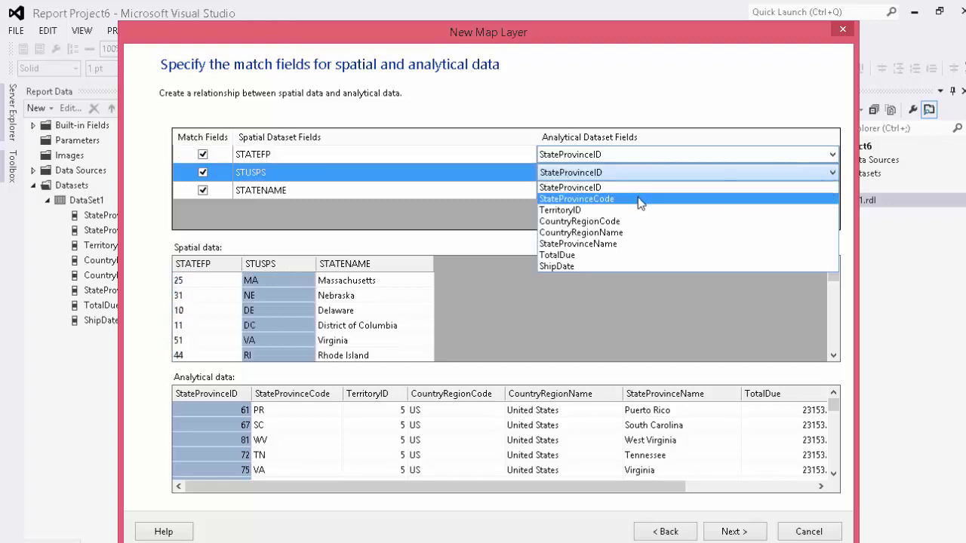
{"action": "left_click", "coordinate": [638, 198]}
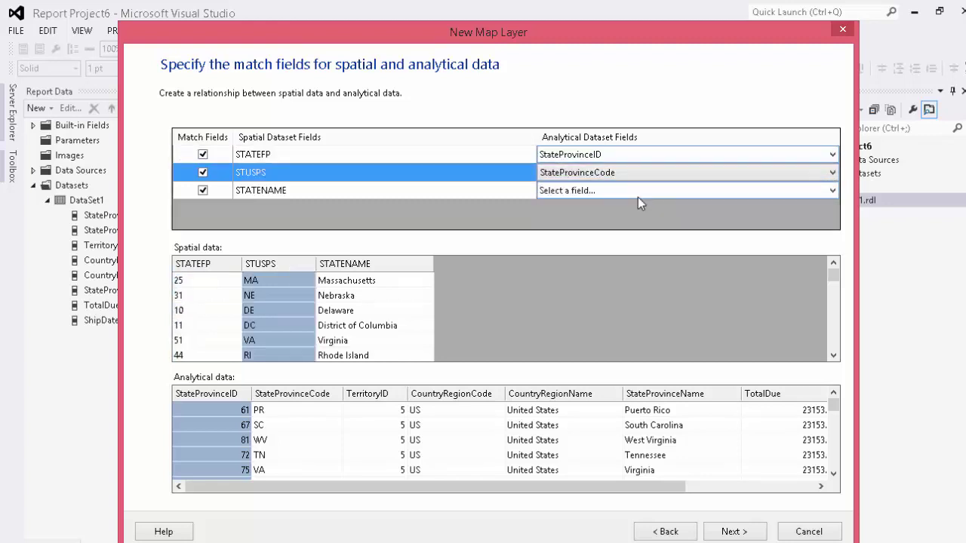
{"action": "left_click", "coordinate": [831, 193]}
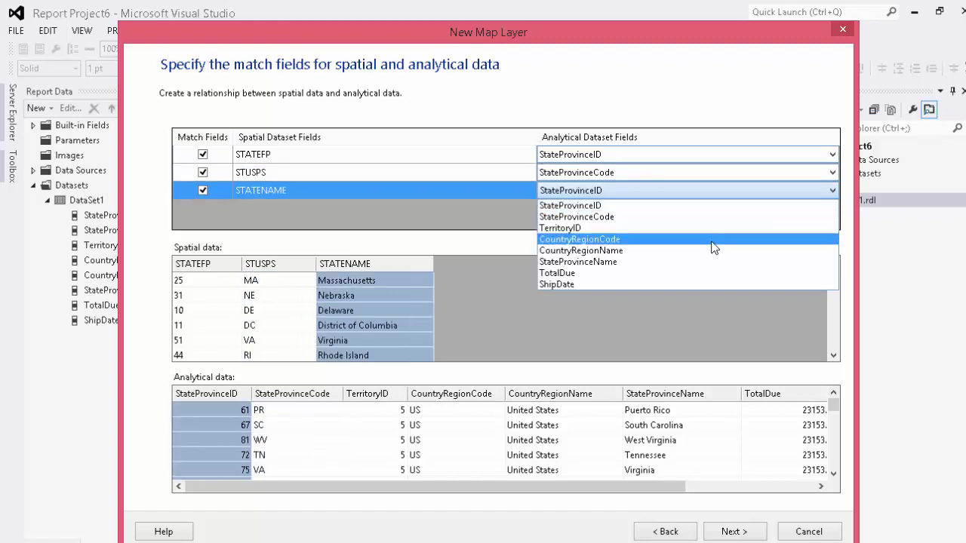
{"action": "left_click", "coordinate": [705, 262]}
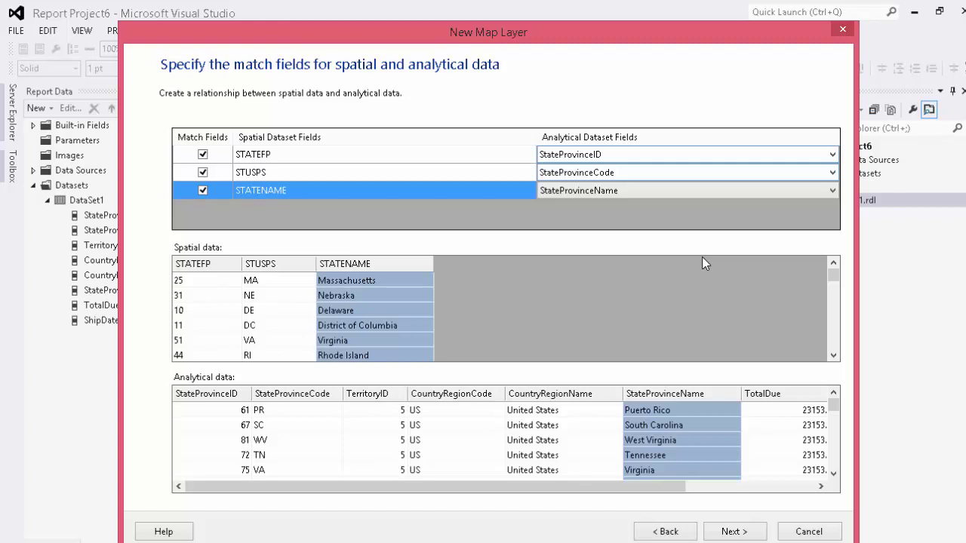
{"action": "left_click", "coordinate": [732, 532]}
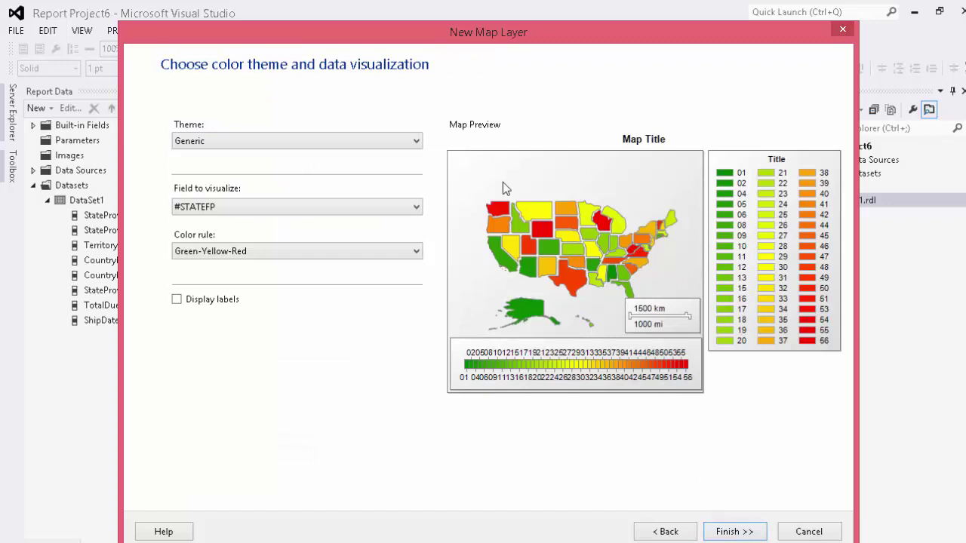
Apply the Forest theme with a Red-Yellow-Green color rule.
{"action": "left_click", "coordinate": [417, 142]}
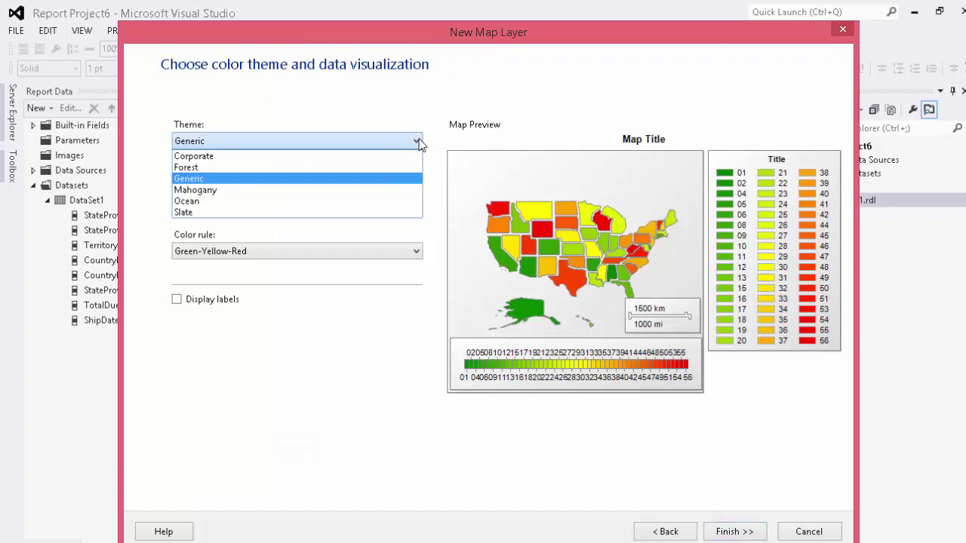
{"action": "left_click", "coordinate": [415, 169]}
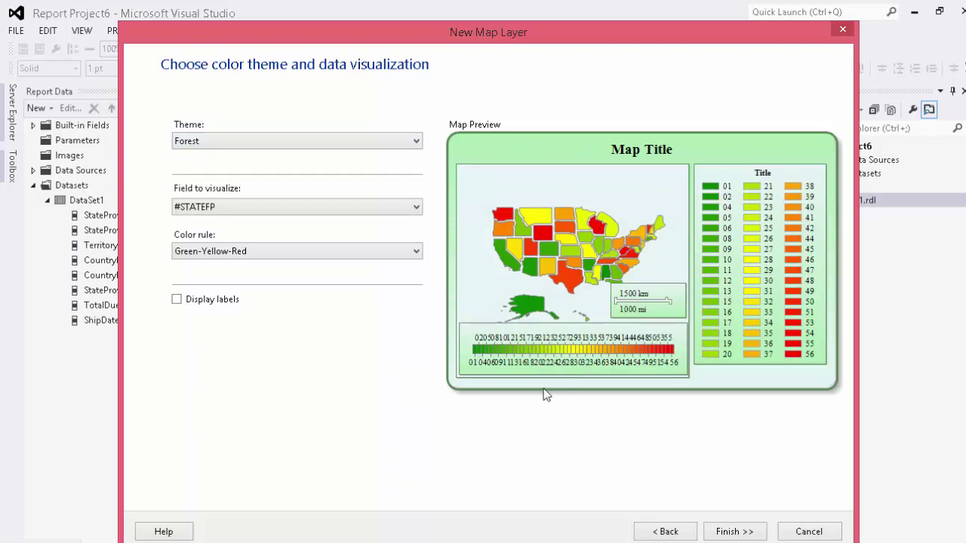
{"action": "left_click", "coordinate": [412, 256]}
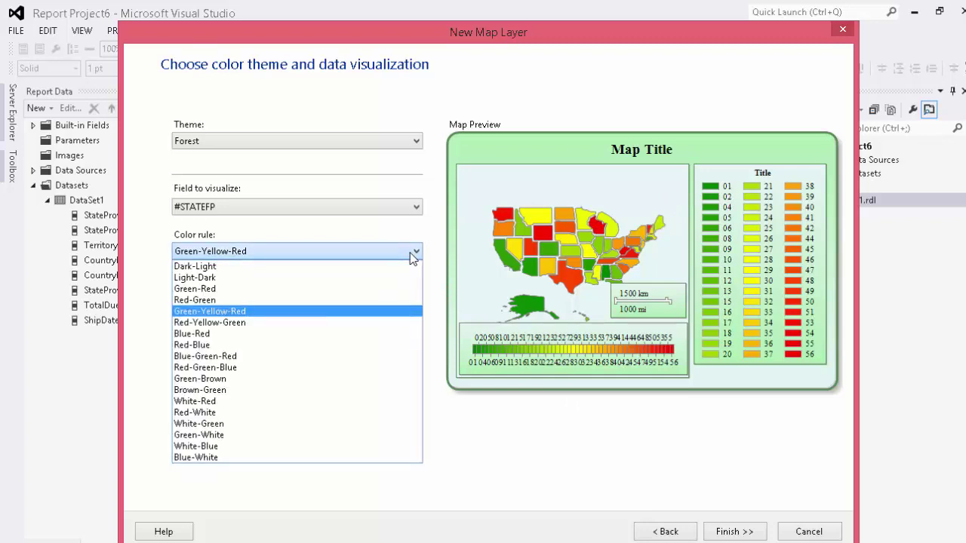
{"action": "left_click", "coordinate": [273, 323]}
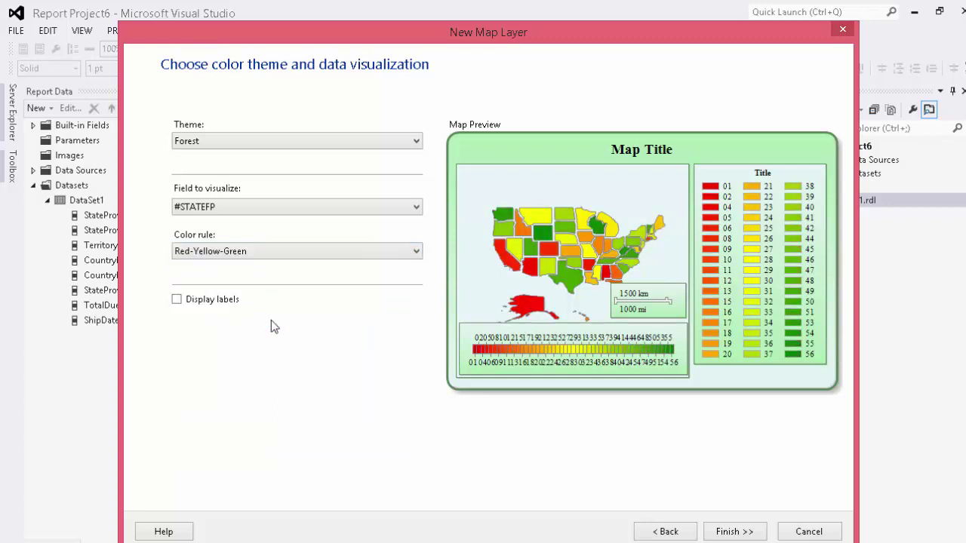
Colour the states by Sum(TotalDue) and label them with [Sum(TotalDue)].
{"action": "left_click", "coordinate": [233, 207]}
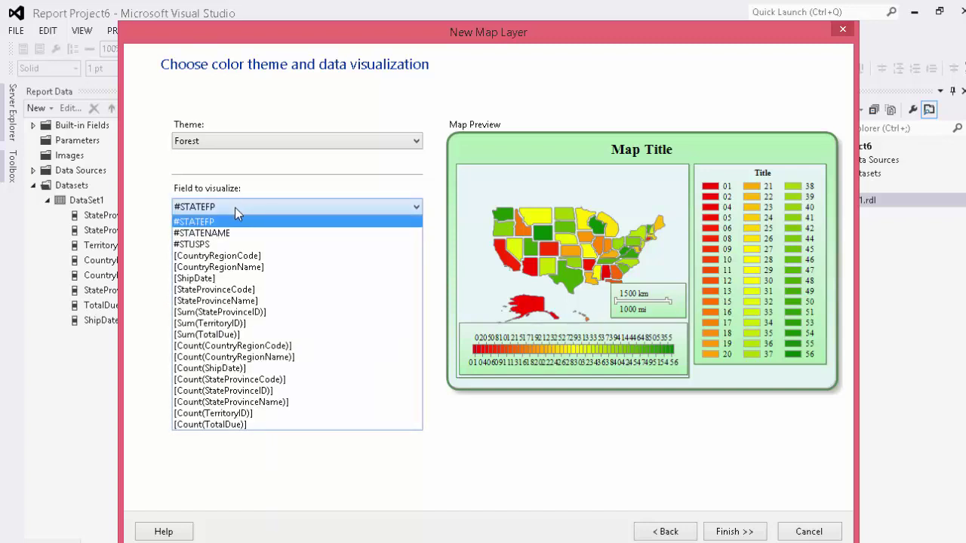
{"action": "left_click", "coordinate": [247, 334]}
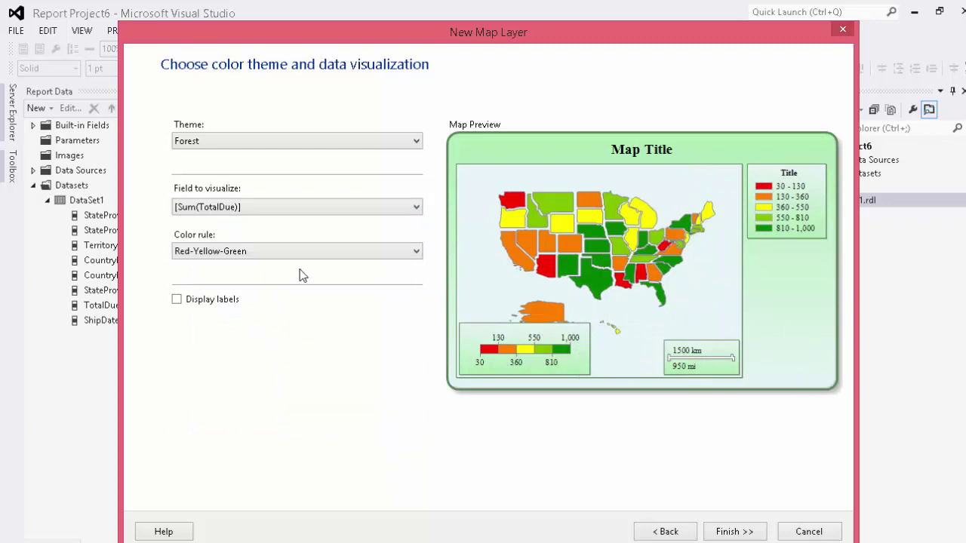
{"action": "left_click", "coordinate": [177, 301]}
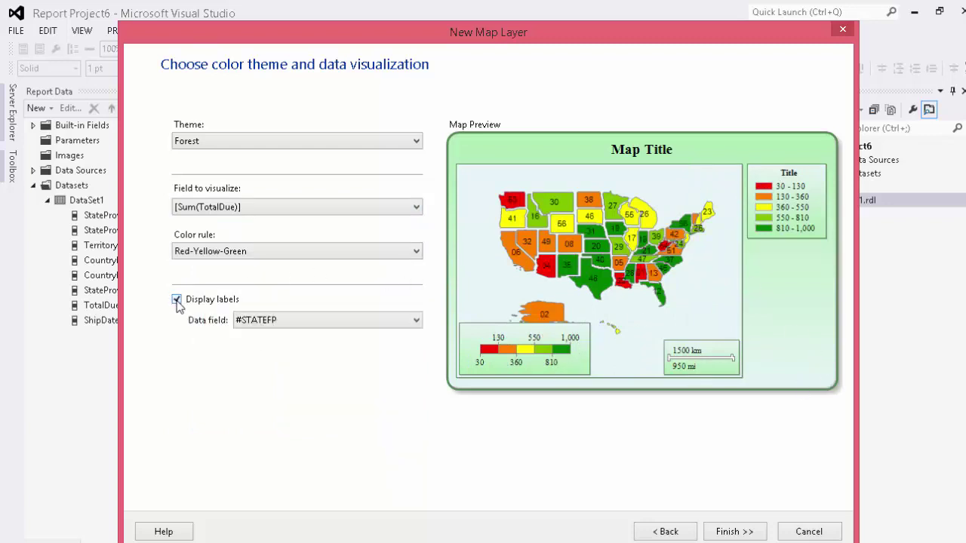
{"action": "left_click", "coordinate": [257, 325]}
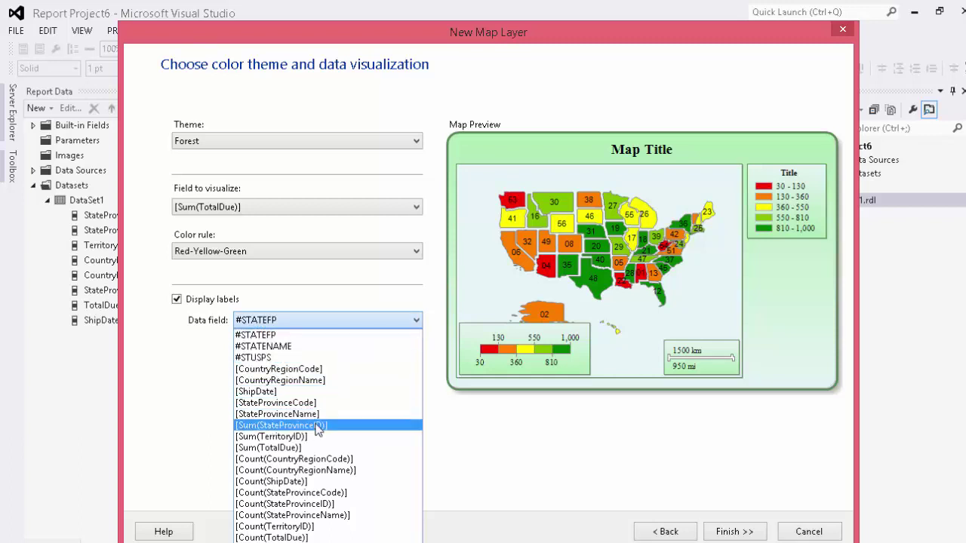
{"action": "left_click", "coordinate": [312, 450]}
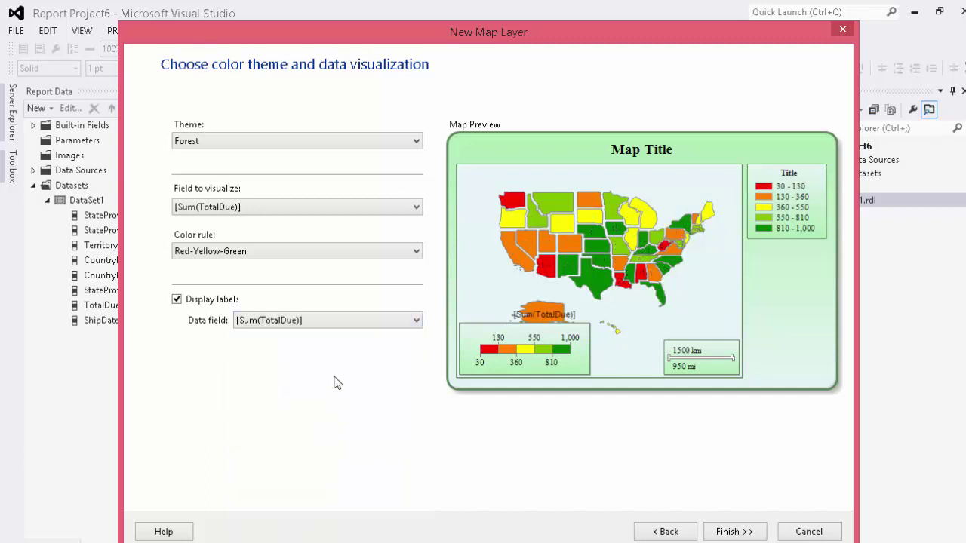
Finish the map layer wizard and hide the map's distance scale.
{"action": "left_click", "coordinate": [719, 533]}
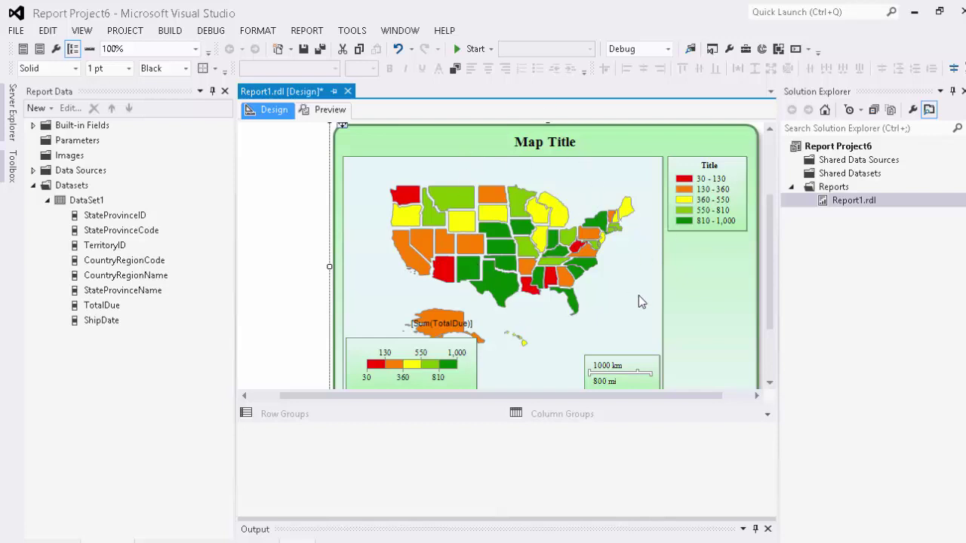
{"action": "left_click", "coordinate": [610, 375]}
{"action": "right_click", "coordinate": [610, 374]}
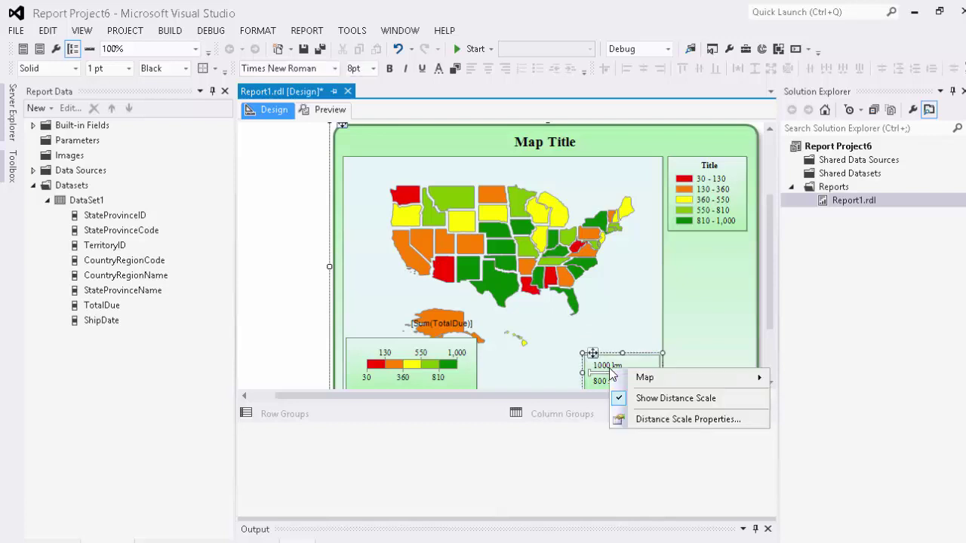
{"action": "left_click", "coordinate": [648, 400]}
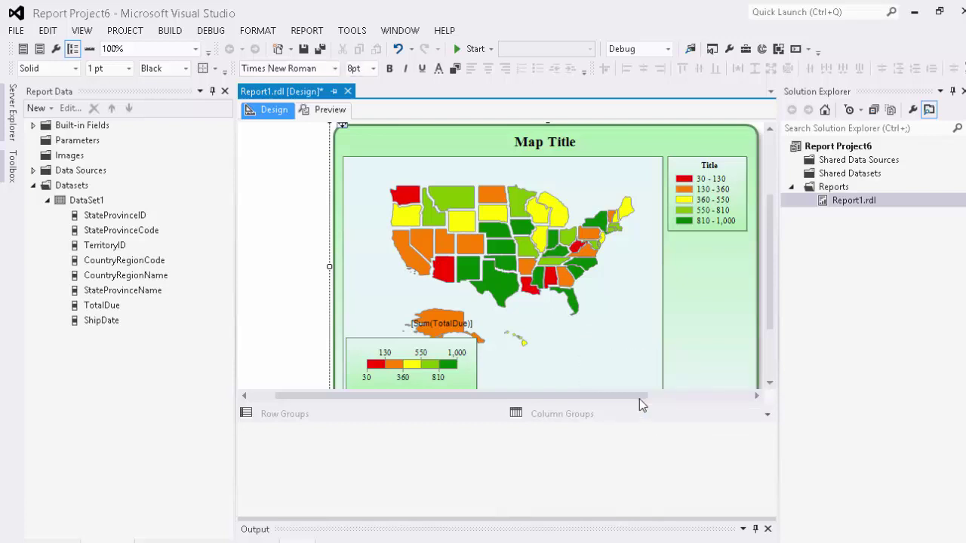
Delete the legend from the map.
{"action": "right_click", "coordinate": [442, 365]}
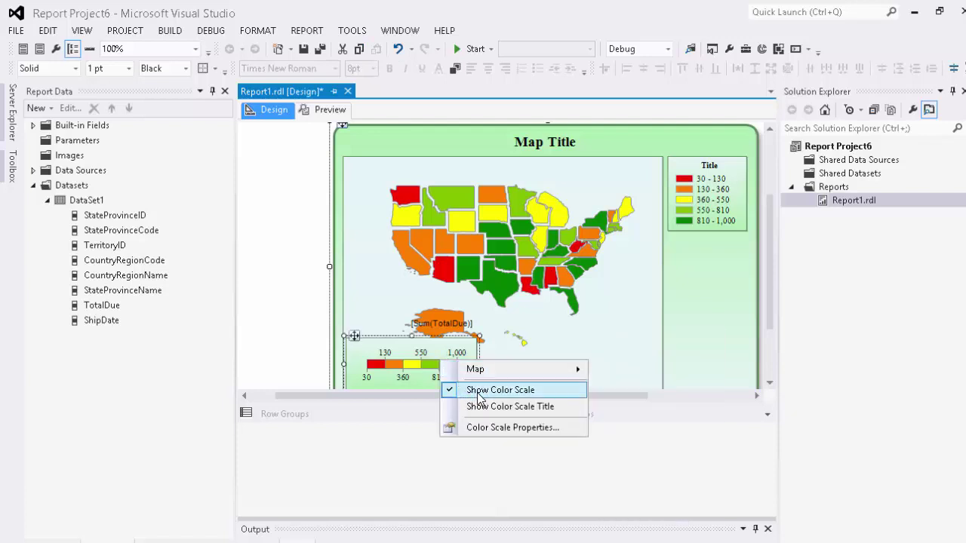
{"action": "left_click", "coordinate": [719, 213]}
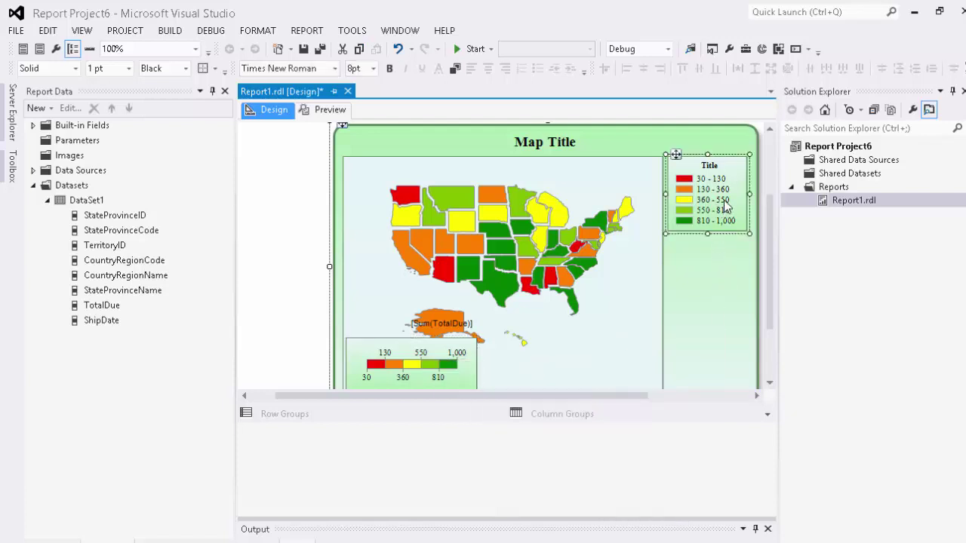
{"action": "right_click", "coordinate": [722, 202]}
{"action": "mouse_move", "coordinate": [746, 233]}
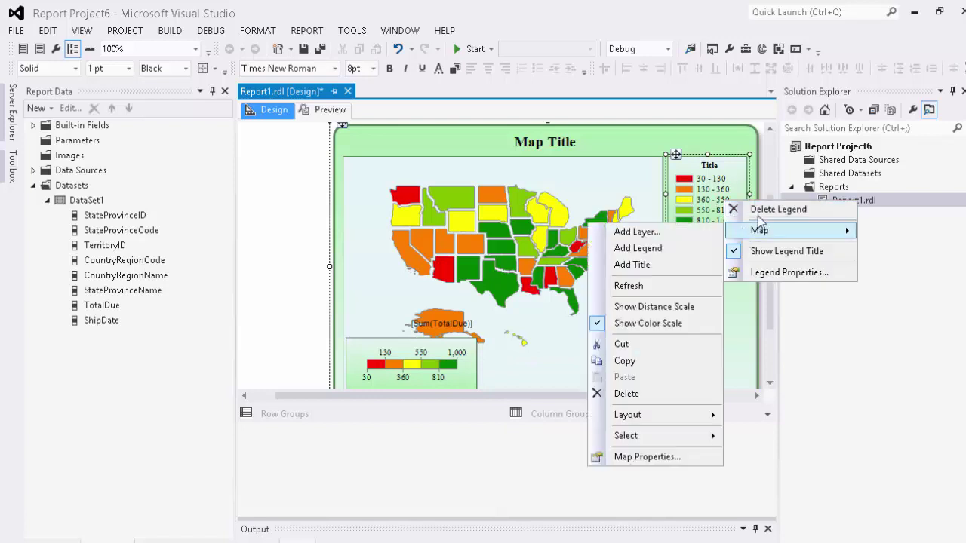
{"action": "left_click", "coordinate": [757, 209]}
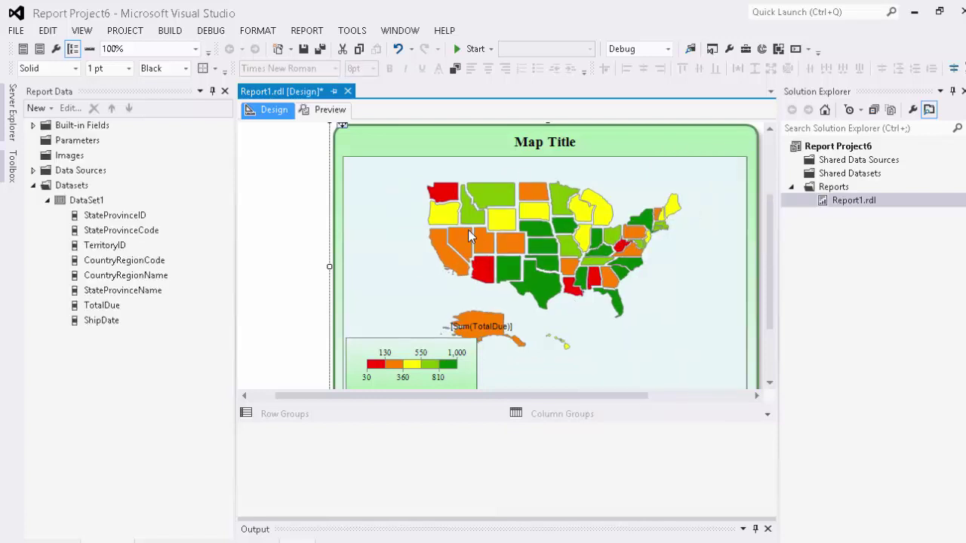
Resize the map wider and taller so its top reaches just below the Report1 title.
{"action": "left_click_drag", "start_coordinate": [466, 410], "coordinate": [466, 501]}
{"action": "left_click_drag", "start_coordinate": [318, 430], "coordinate": [245, 470]}
{"action": "scroll", "coordinate": [357, 220], "scroll_direction": "up", "scroll_amount": 3}
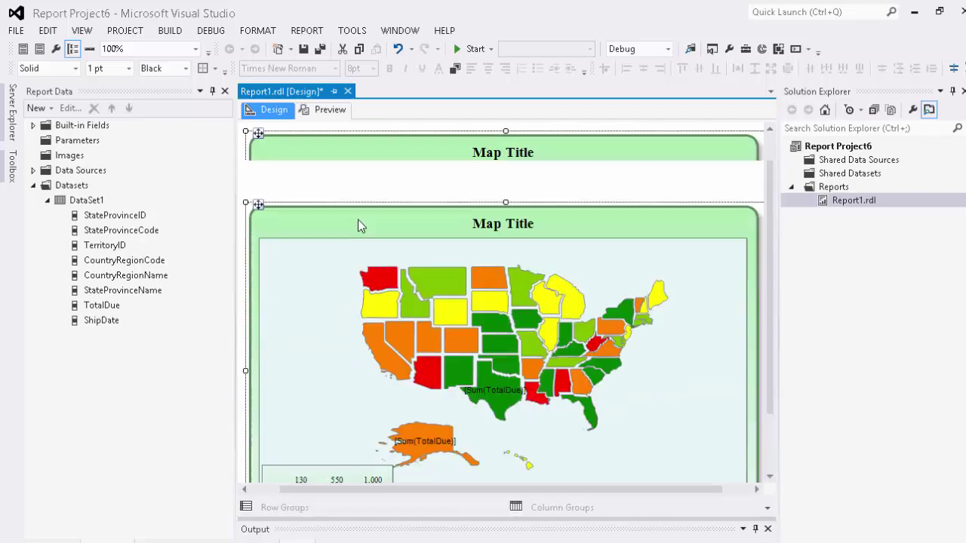
{"action": "left_click_drag", "start_coordinate": [245, 241], "coordinate": [238, 176]}
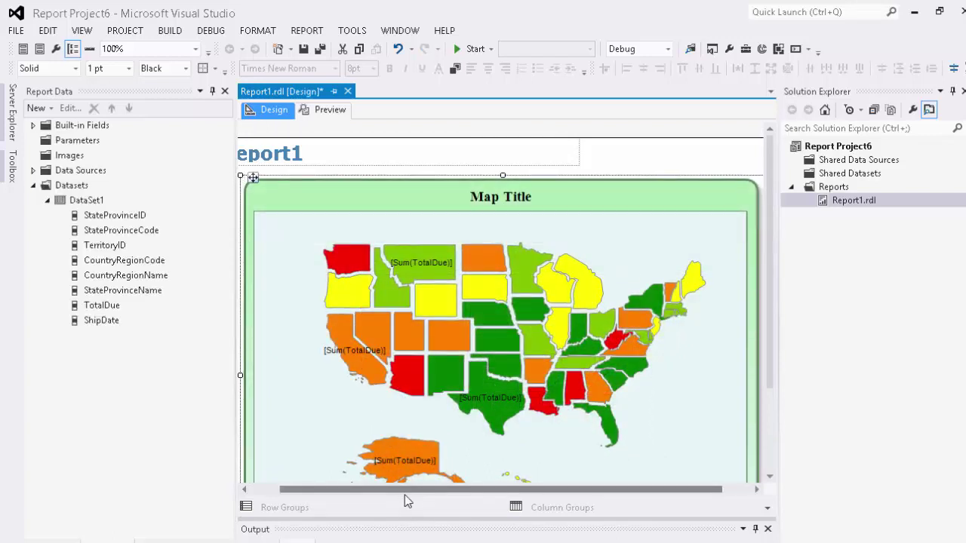
{"action": "left_click_drag", "start_coordinate": [403, 495], "coordinate": [311, 453]}
{"action": "left_click_drag", "start_coordinate": [275, 375], "coordinate": [259, 376]}
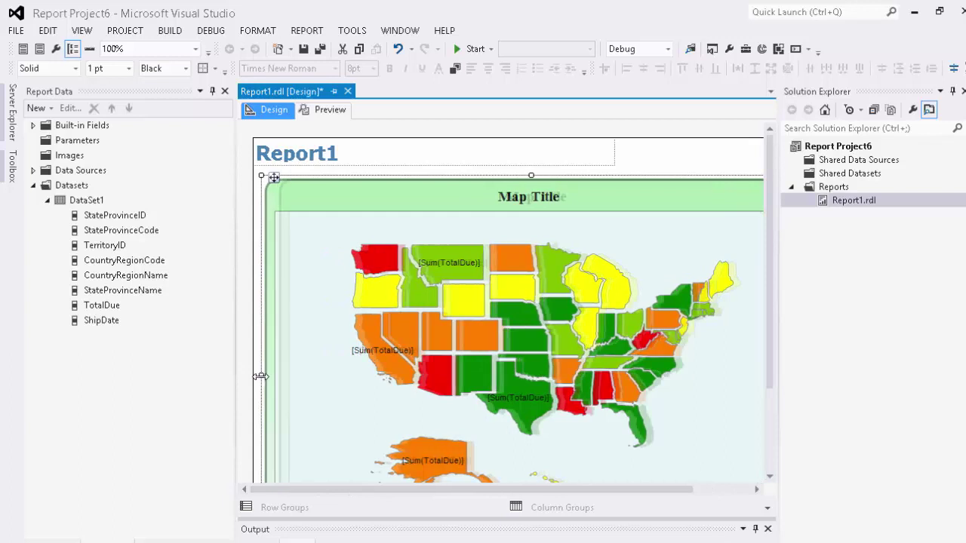
Replace the map title text with 'Total Due by State for 2012'.
{"action": "right_click", "coordinate": [622, 205]}
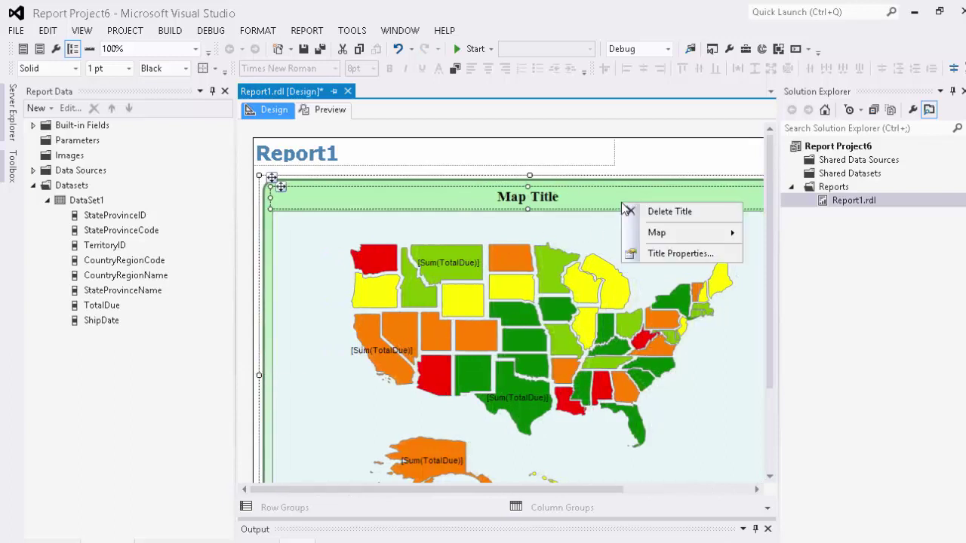
{"action": "left_click", "coordinate": [661, 256]}
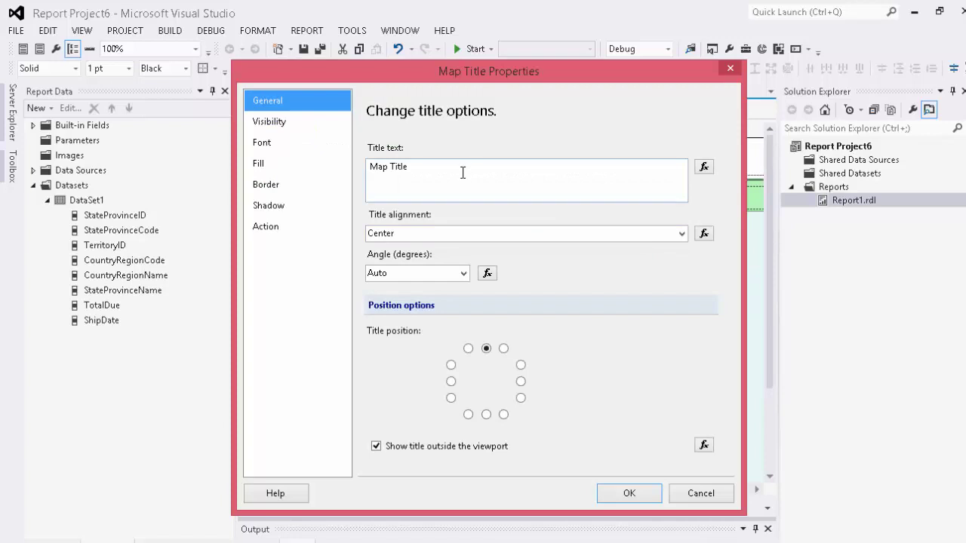
{"action": "left_click_drag", "start_coordinate": [465, 171], "coordinate": [334, 162]}
{"action": "type", "text": "T"}
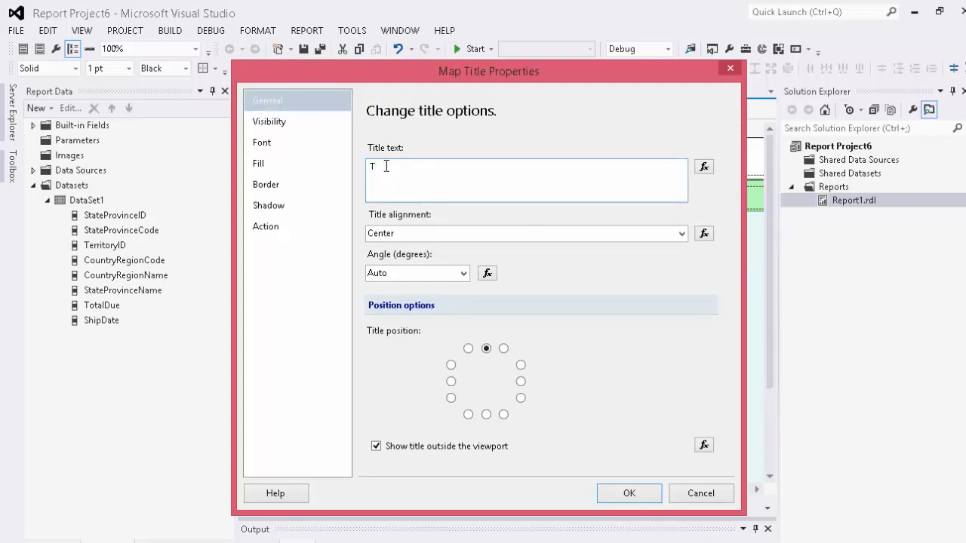
{"action": "type", "text": "otal Due by State for 2012"}
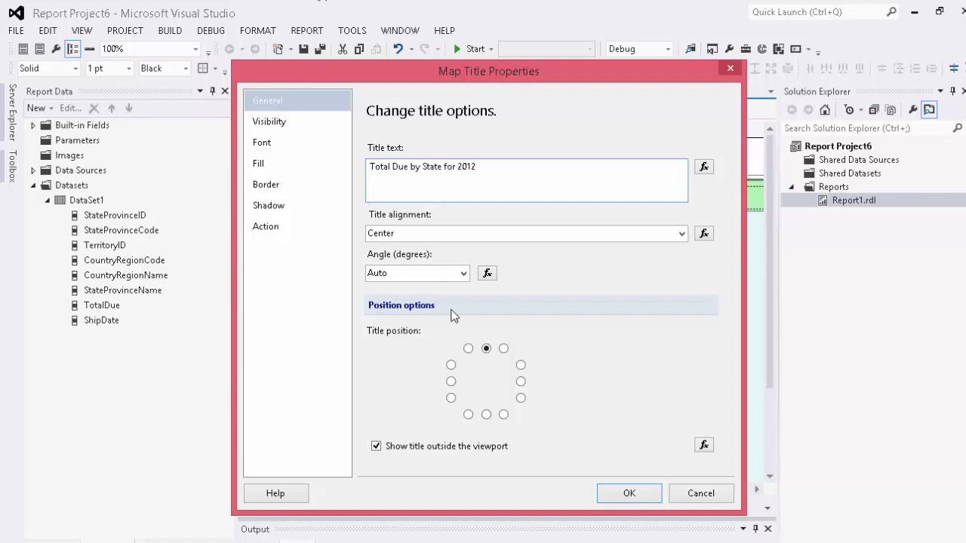
Set the title font to bold 20pt Utsaah and apply the changes.
{"action": "left_click", "coordinate": [271, 122]}
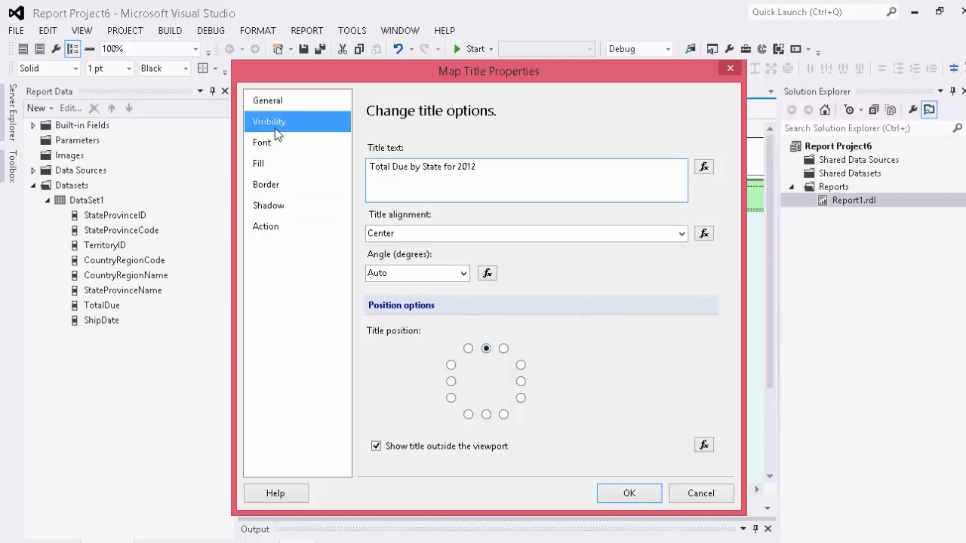
{"action": "left_click", "coordinate": [271, 142]}
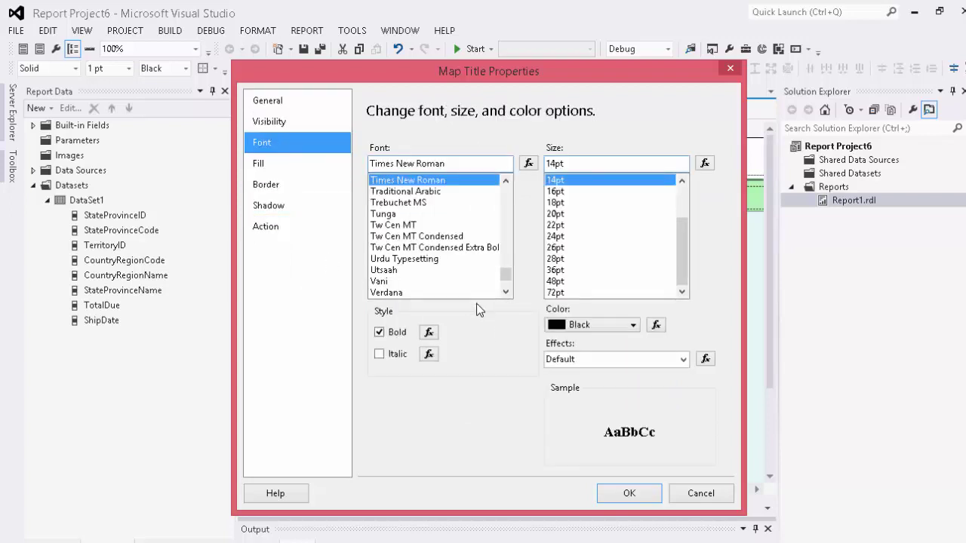
{"action": "left_click", "coordinate": [556, 214]}
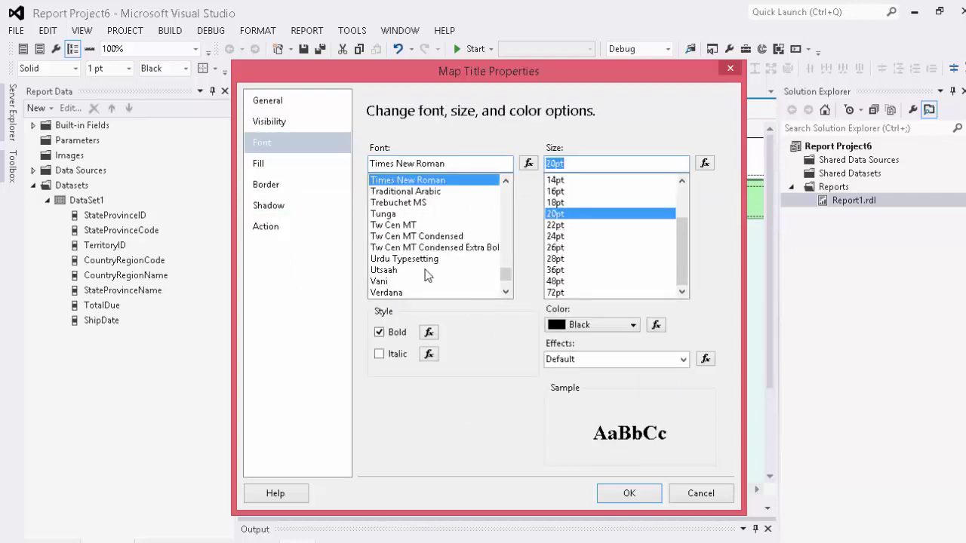
{"action": "left_click", "coordinate": [382, 271]}
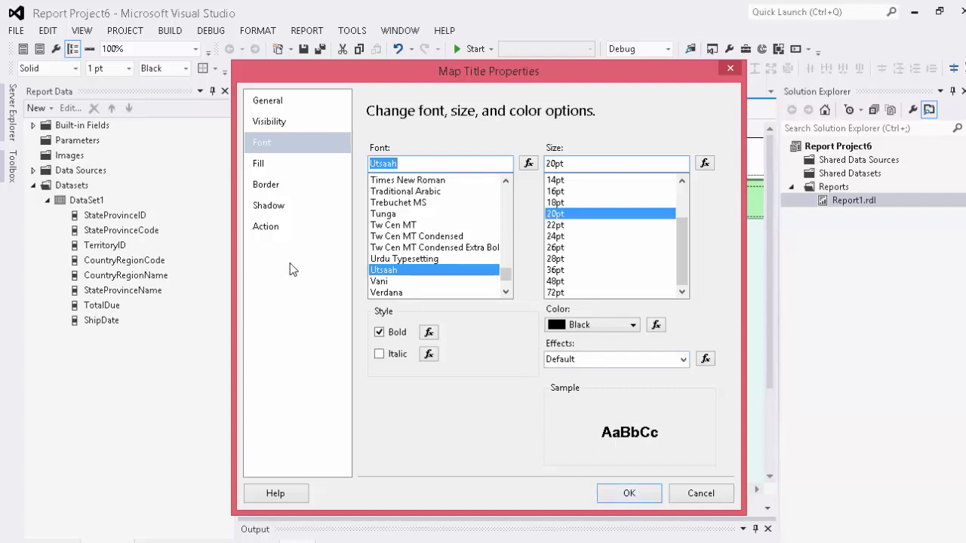
{"action": "left_click", "coordinate": [646, 496]}
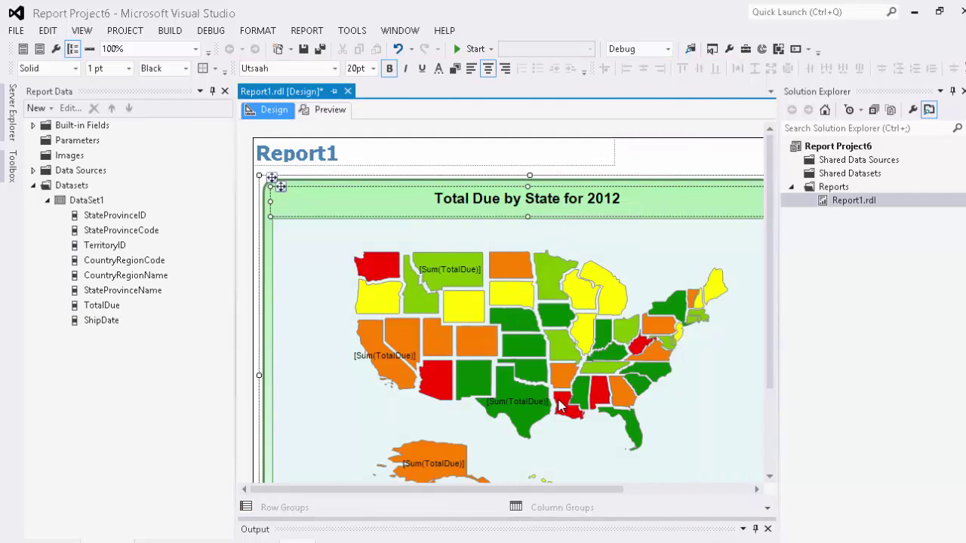
Preview the report, return to Design, and select the total labels on Montana, Texas and Alaska.
{"action": "left_click", "coordinate": [320, 115]}
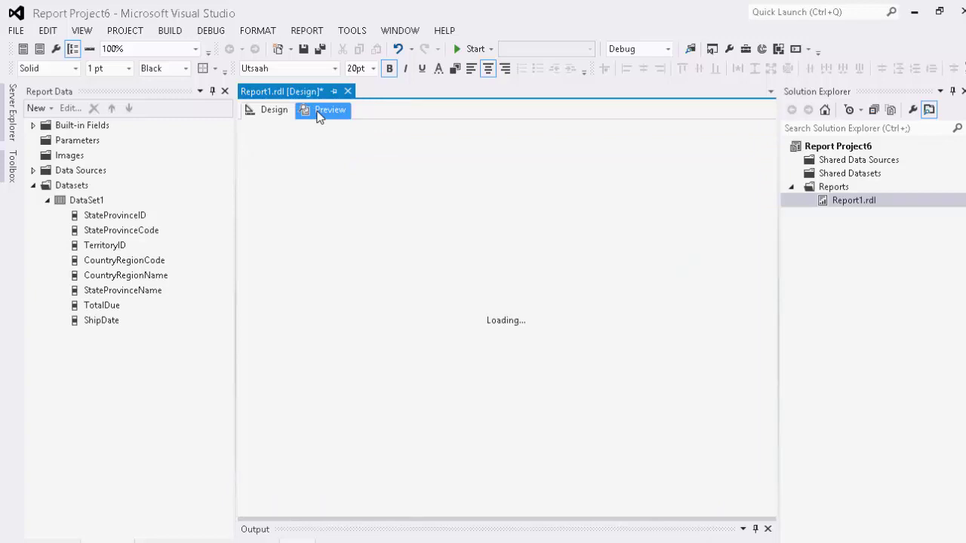
{"action": "left_click", "coordinate": [277, 111]}
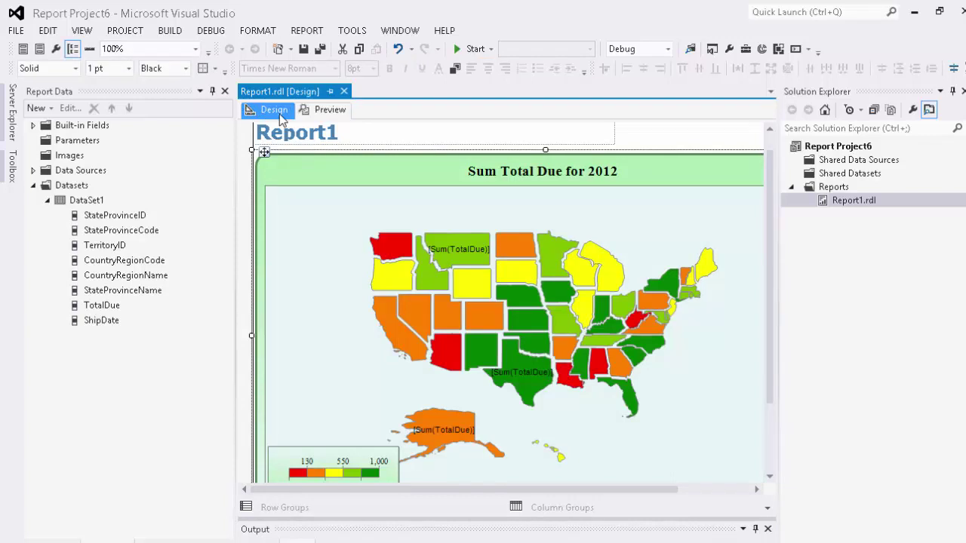
{"action": "left_click", "coordinate": [461, 247]}
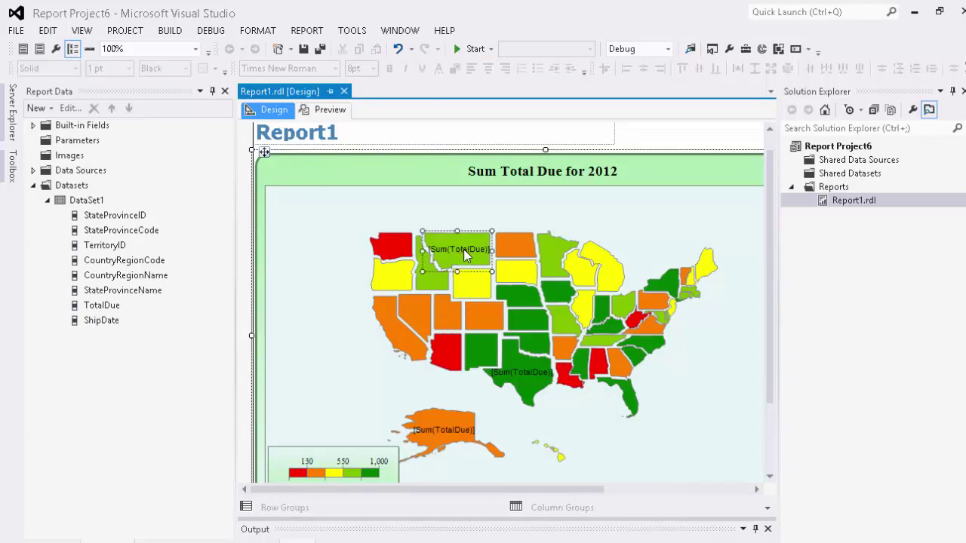
{"action": "left_click", "coordinate": [526, 376]}
{"action": "left_click", "coordinate": [449, 439]}
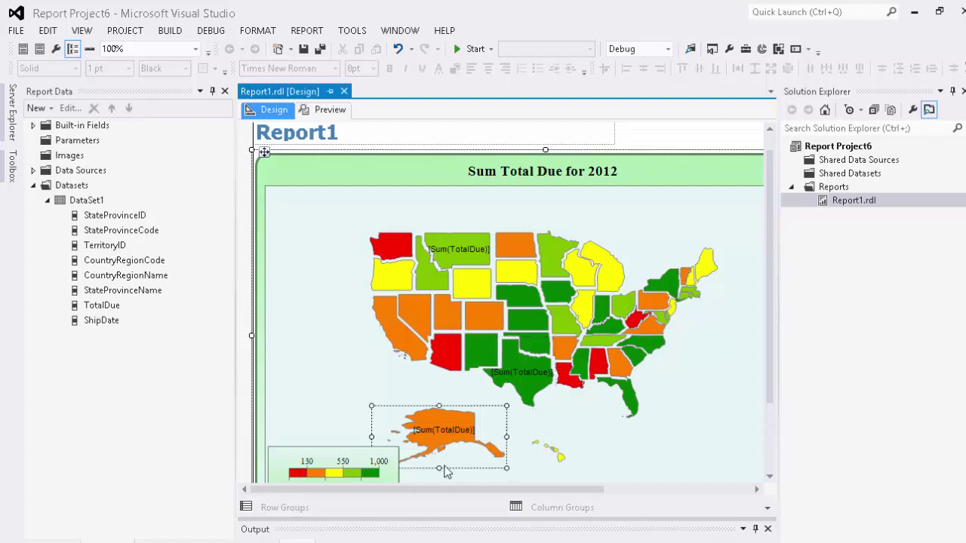
Preview the finished report and scroll to the map and its 7,800,000–28,000,000 colour scale.
{"action": "left_click", "coordinate": [323, 111]}
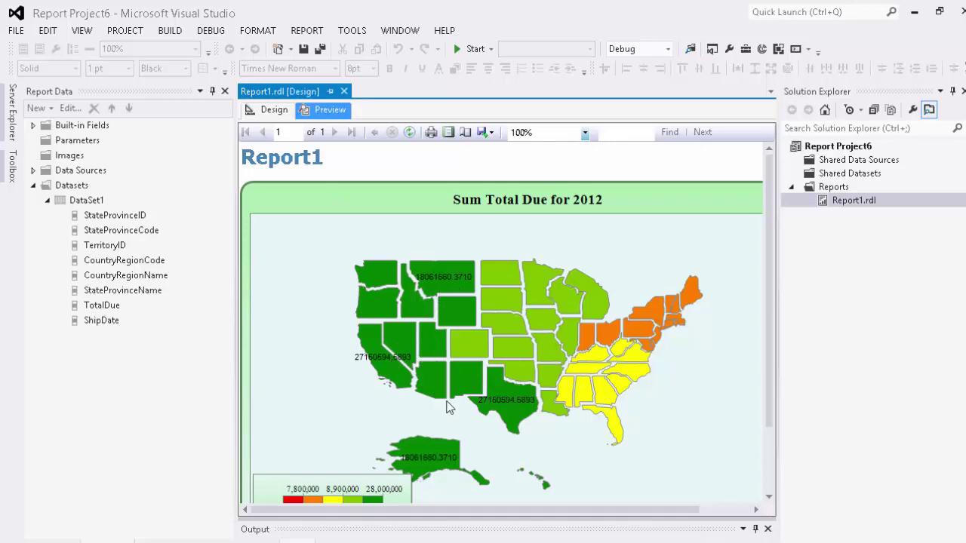
{"action": "scroll", "coordinate": [459, 490], "scroll_direction": "down", "scroll_amount": 2}
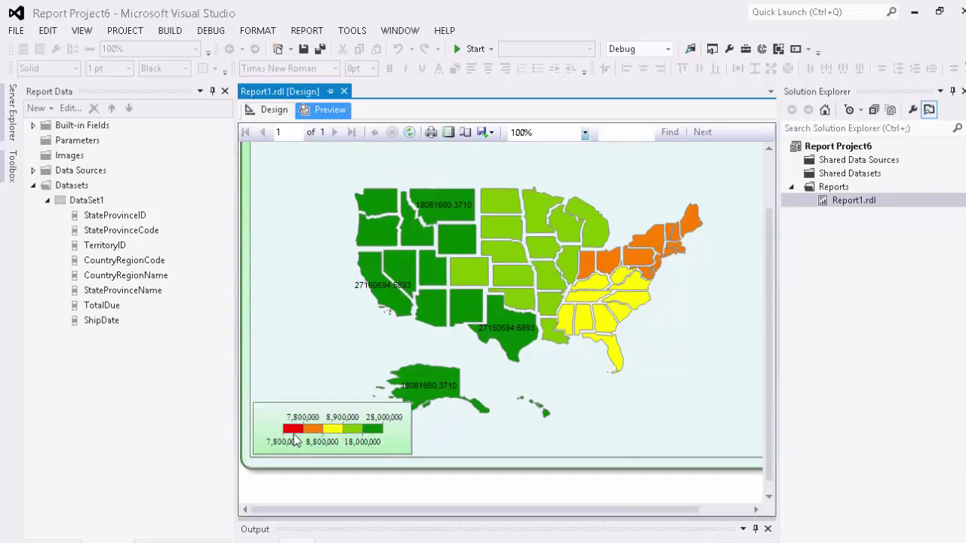